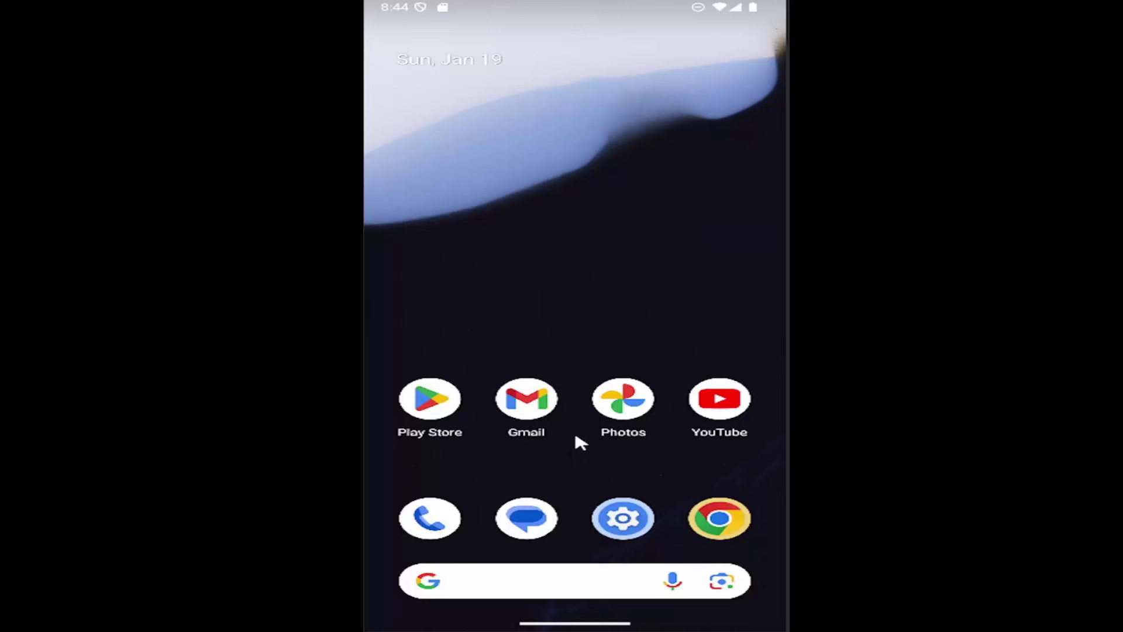
Open Settings from the app drawer and go to the Display & touch page
left_click_drag(564, 469, 557, 296)
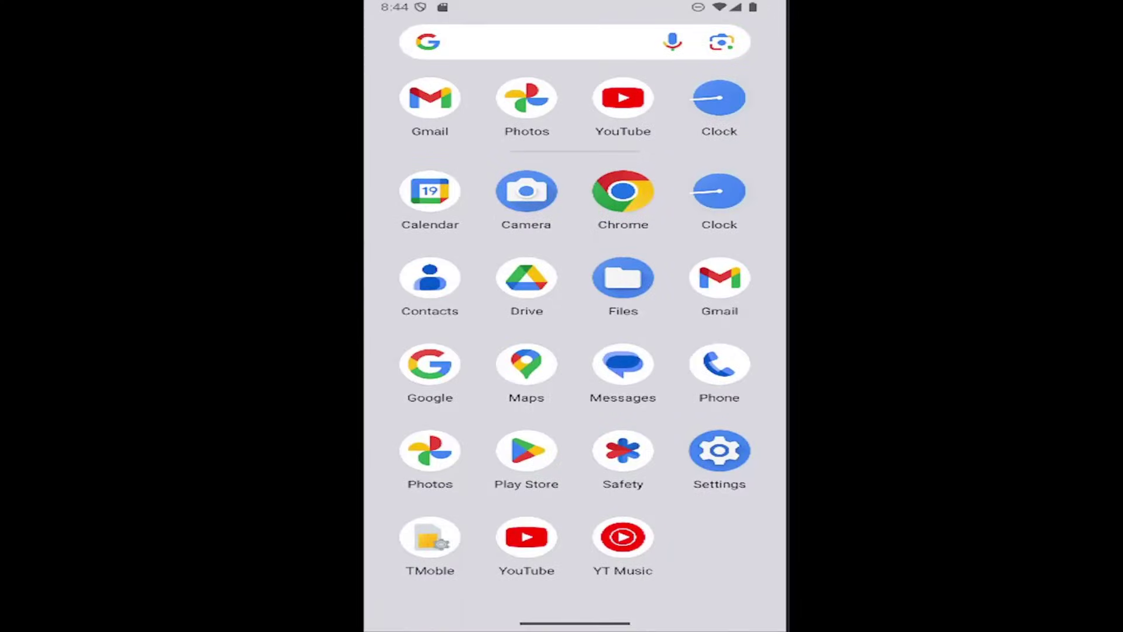
left_click(719, 452)
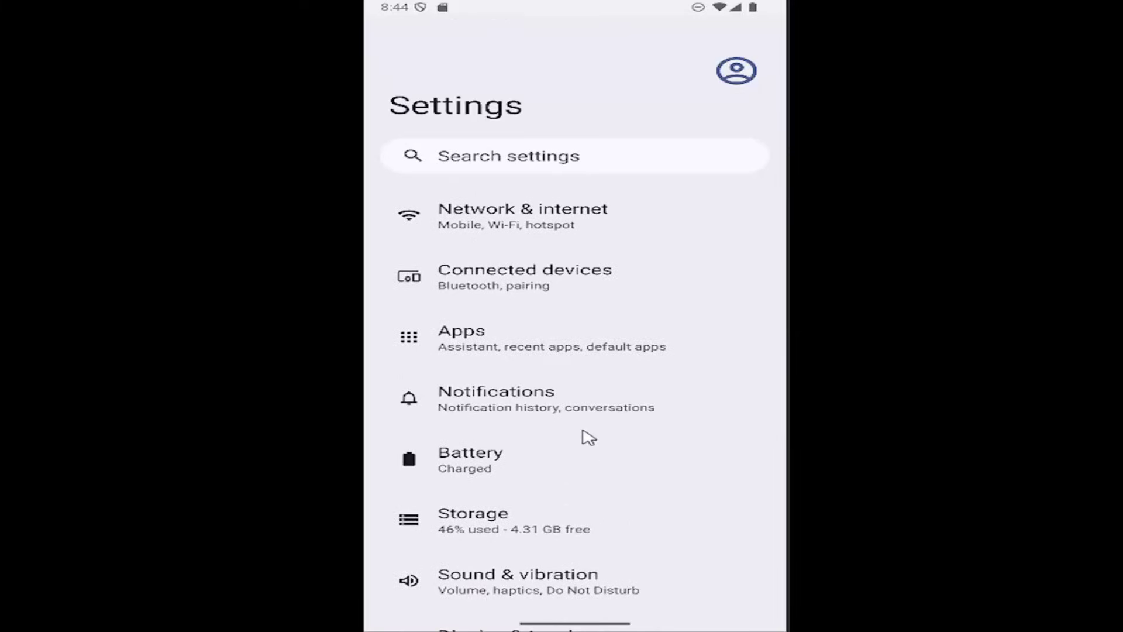
left_click_drag(586, 436, 602, 271)
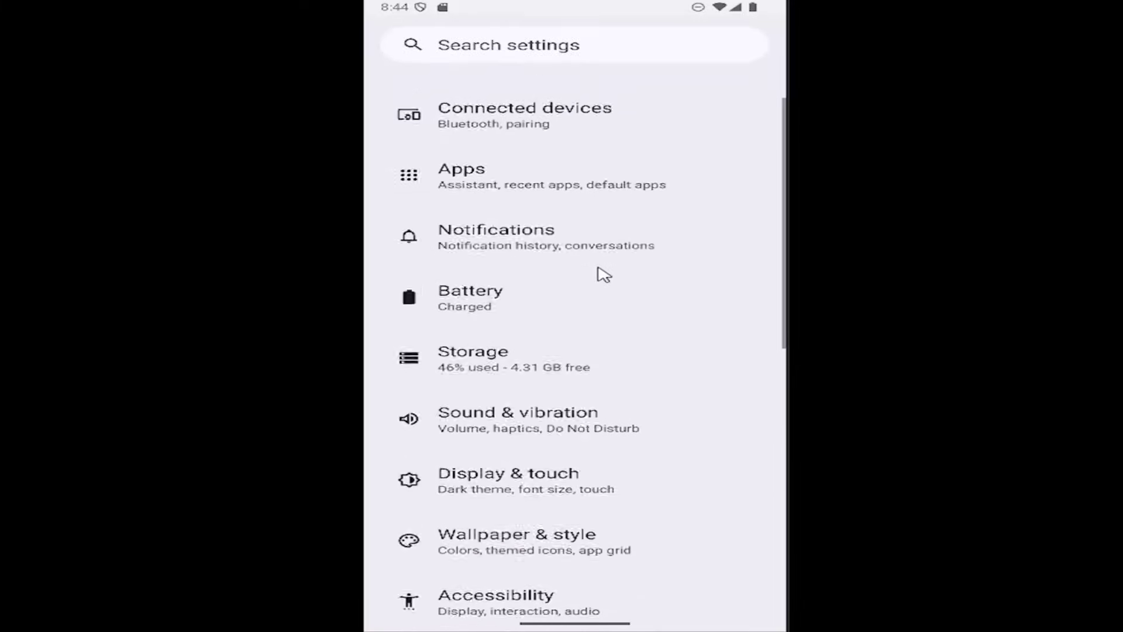
left_click(538, 470)
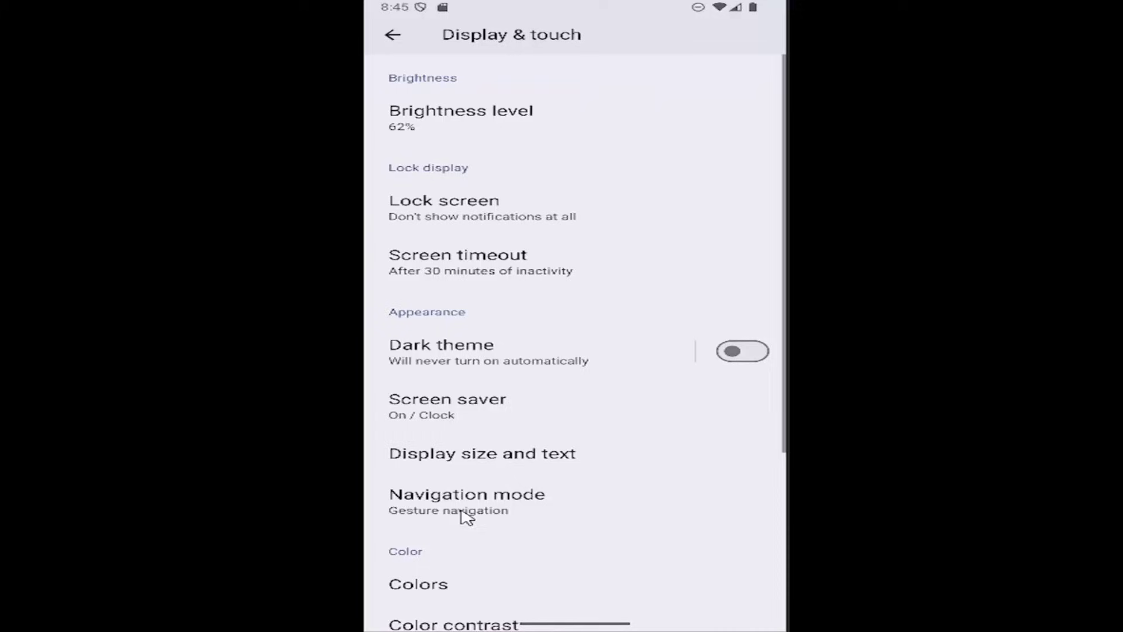
left_click_drag(484, 446, 477, 394)
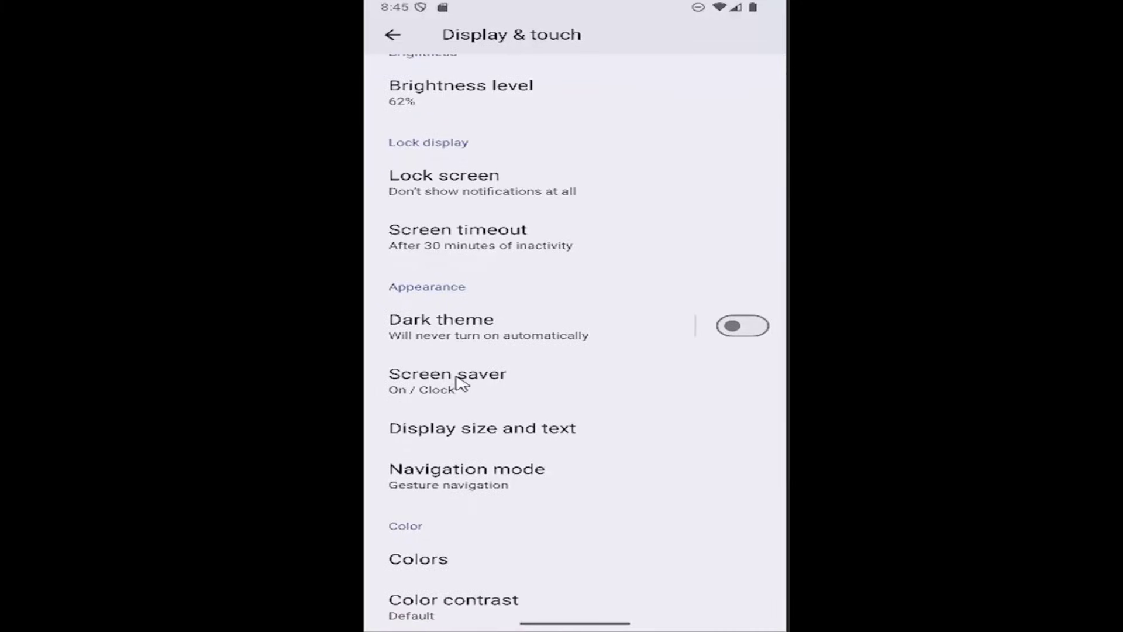
Switch the screen saver from Clock to Photos and preview its Customize options
left_click(455, 389)
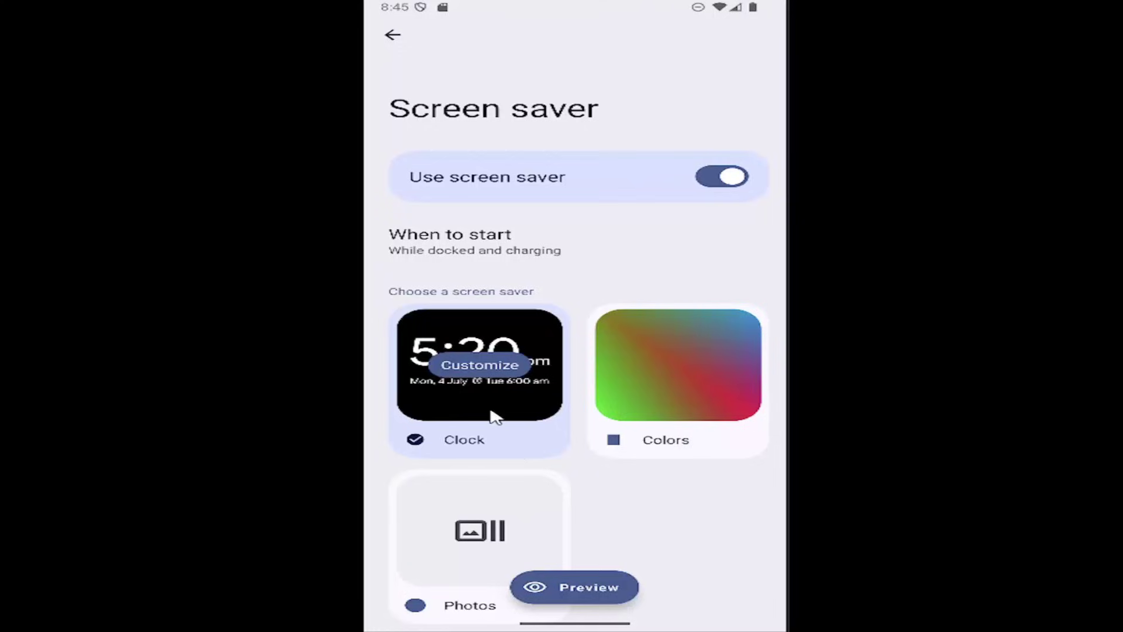
left_click_drag(669, 454, 672, 322)
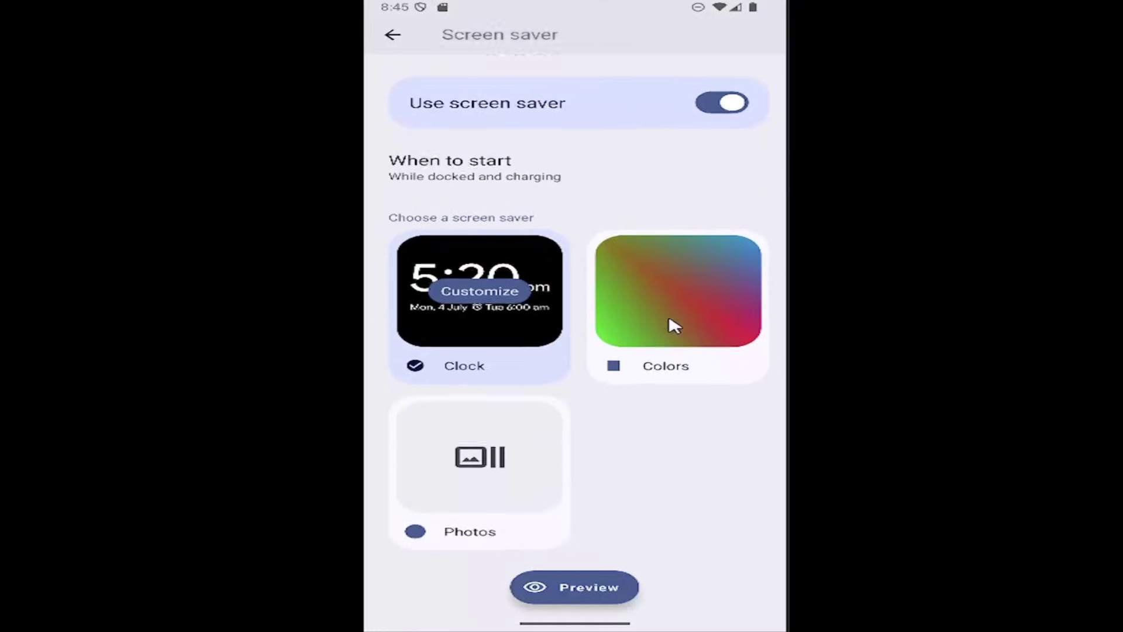
left_click(696, 265)
left_click(474, 452)
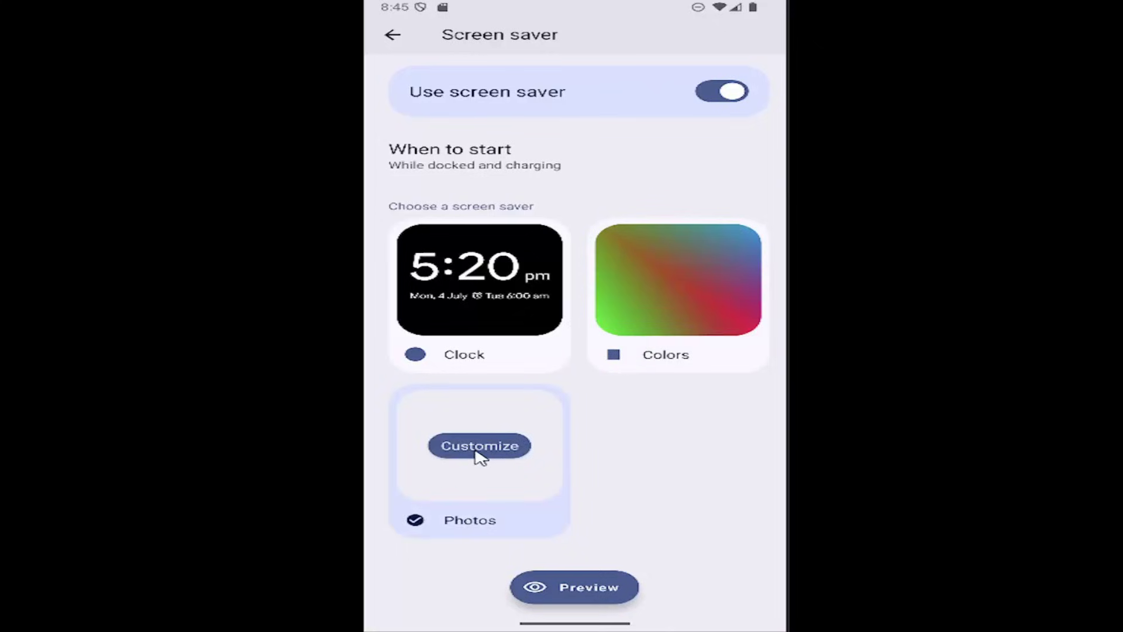
left_click(477, 450)
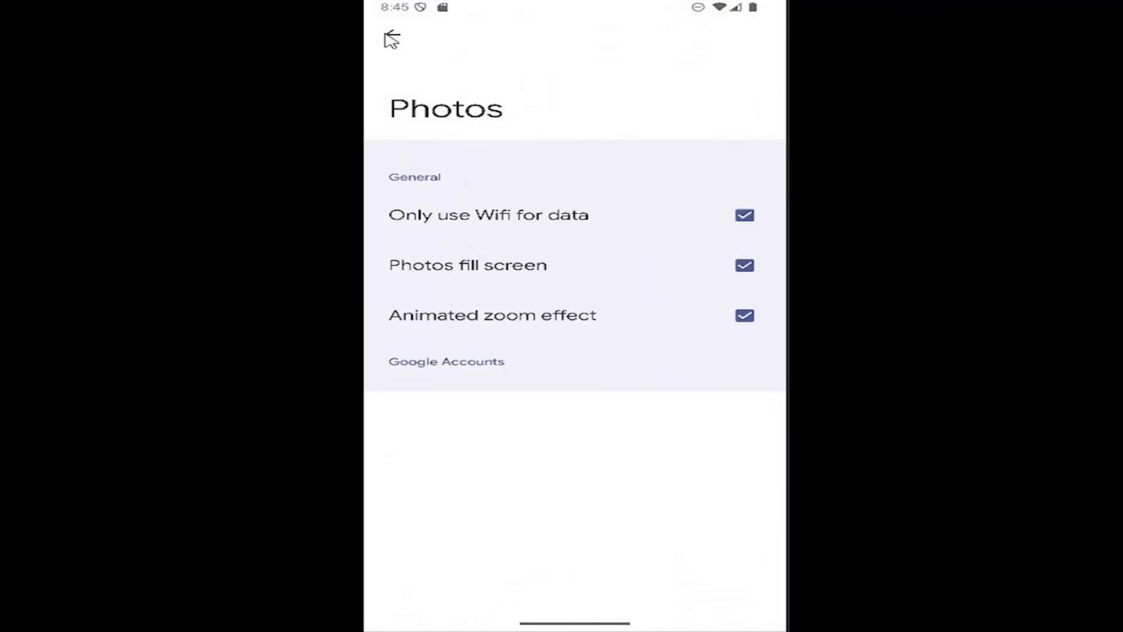
left_click(392, 36)
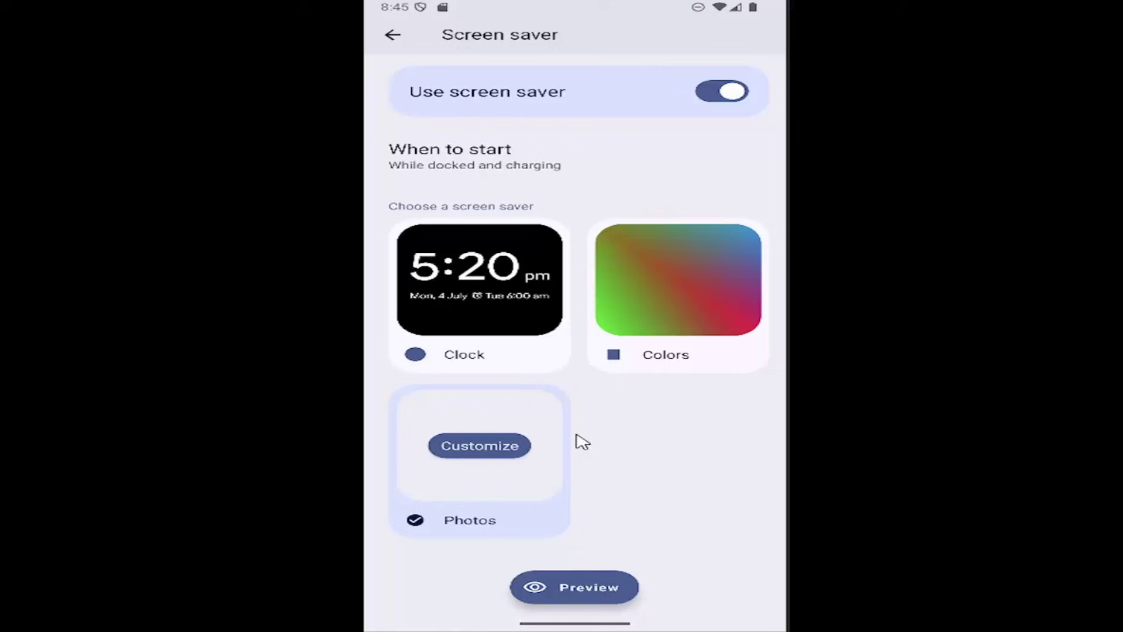